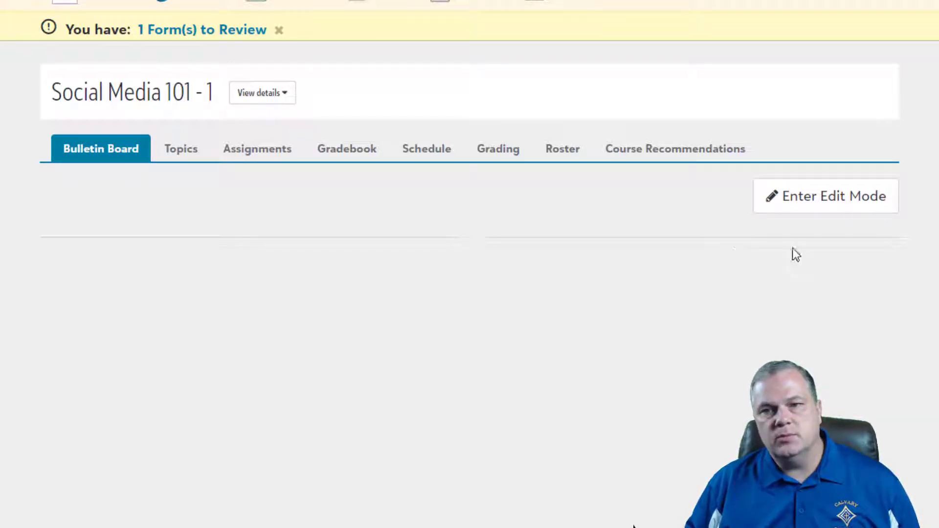
# - Enter edit mode for the Social Media 101 - 1 bulletin board
pyautogui.click(850, 208)
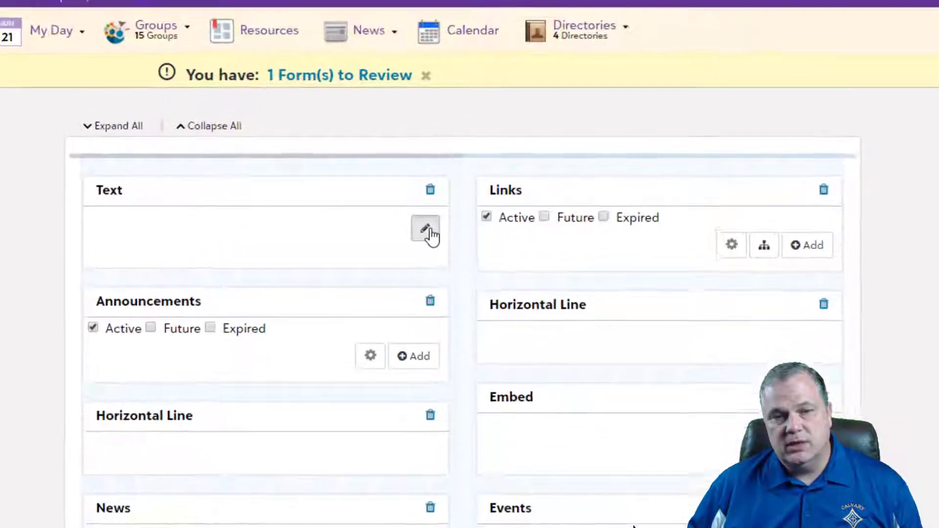
# - Start a new entry in the bulletin board's Text block with the description "Welcome"
pyautogui.click(425, 229)
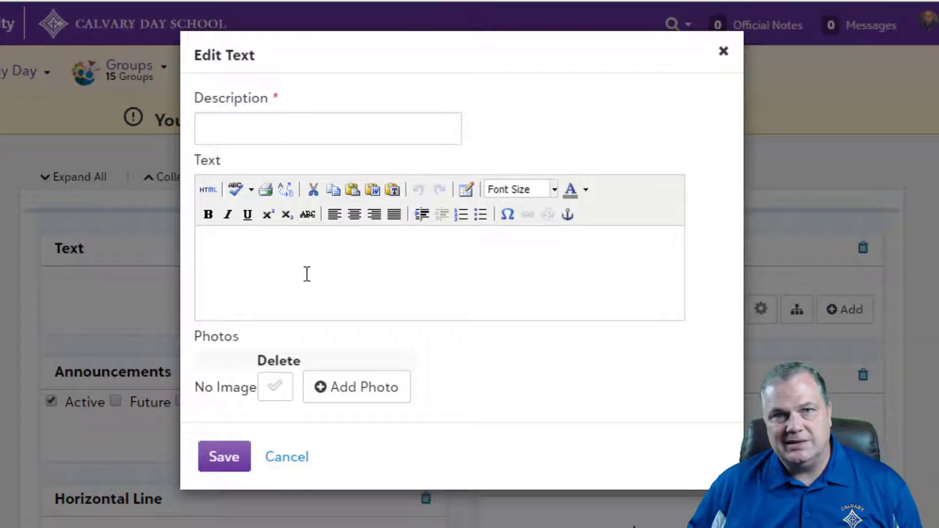
pyautogui.click(292, 132)
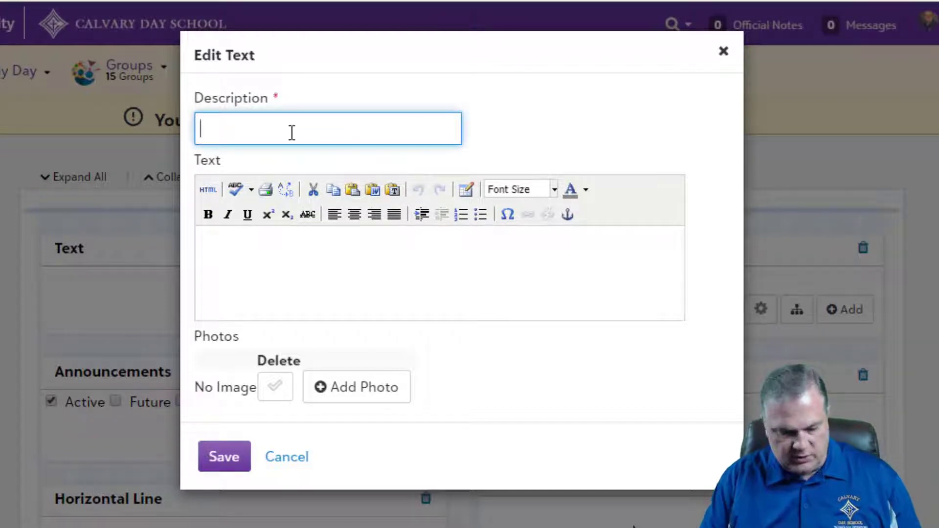
pyautogui.write('Wecl')
pyautogui.press('BackSpace')
pyautogui.press('BackSpace')
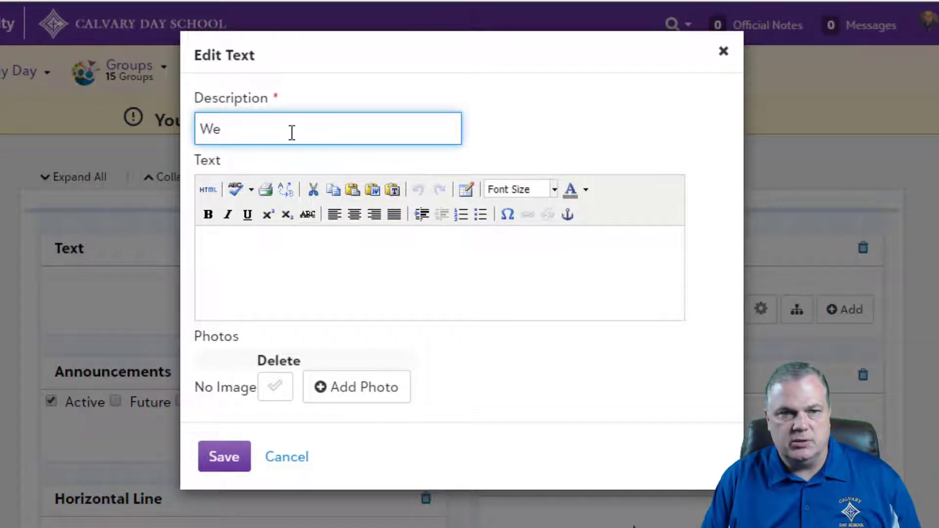
pyautogui.write('lcome')
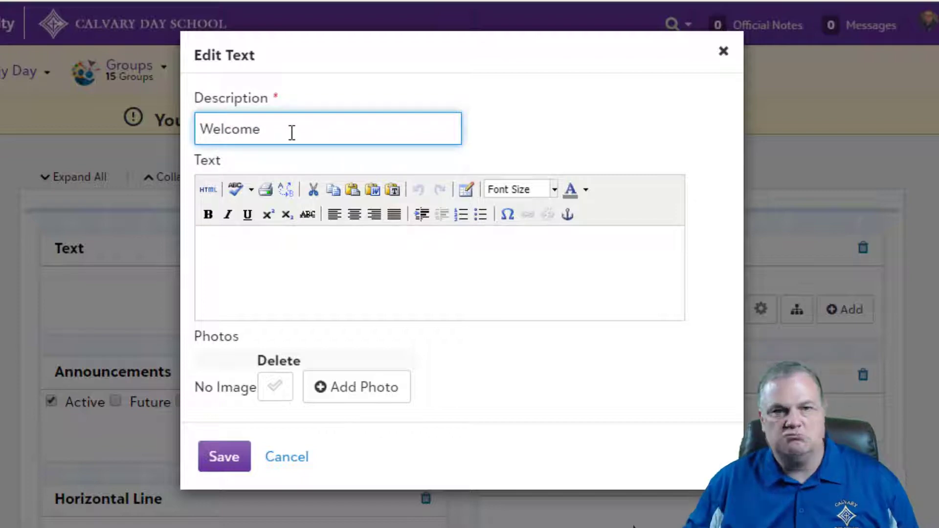
# - Paste the Lorem ipsum paragraphs as the entry's text and insert a blank line before the paragraph starting "Eius sadipscing"
pyautogui.click(361, 281)
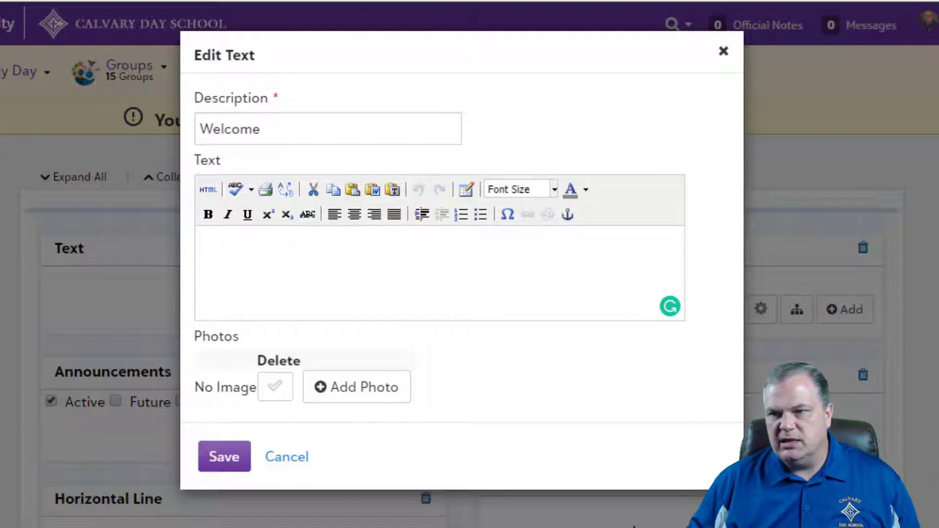
pyautogui.hotkey('ctrl', 'v')
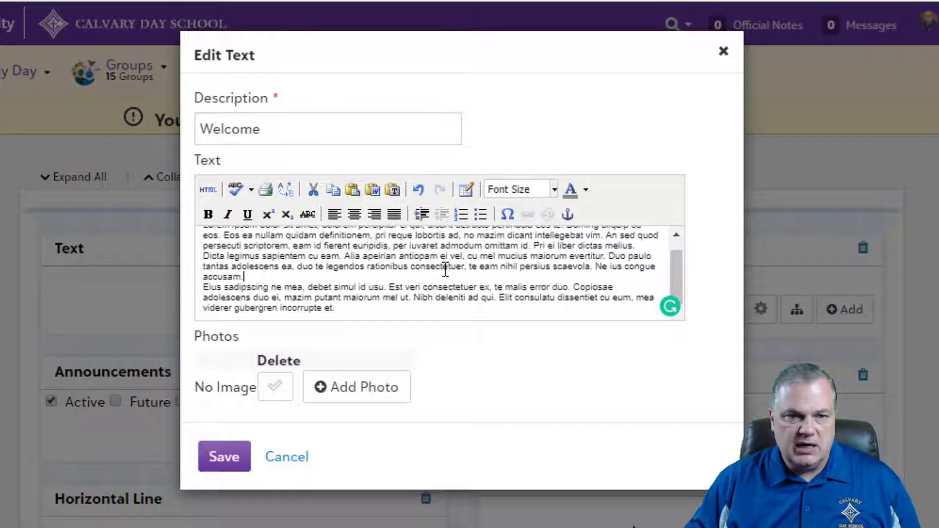
pyautogui.press('Return')
pyautogui.scroll(1, 445, 269)
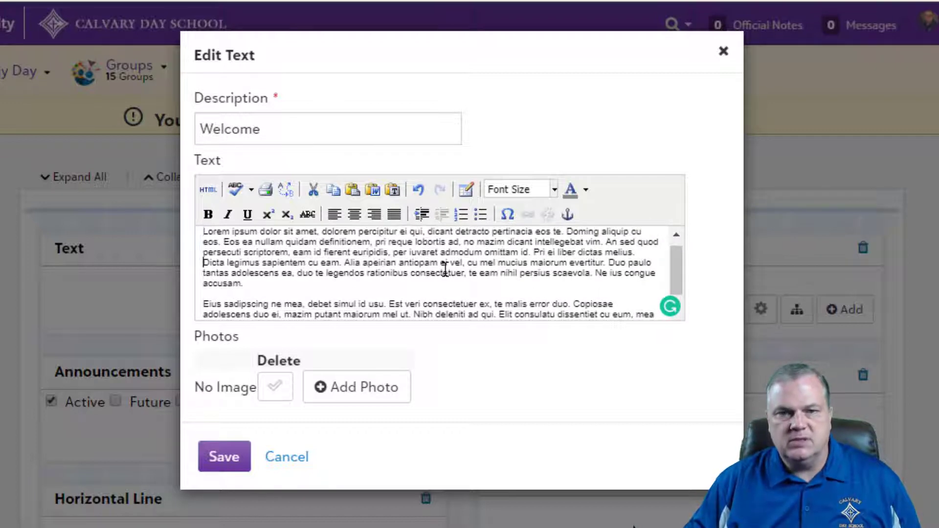
pyautogui.hotkey('ctrl', 'End')
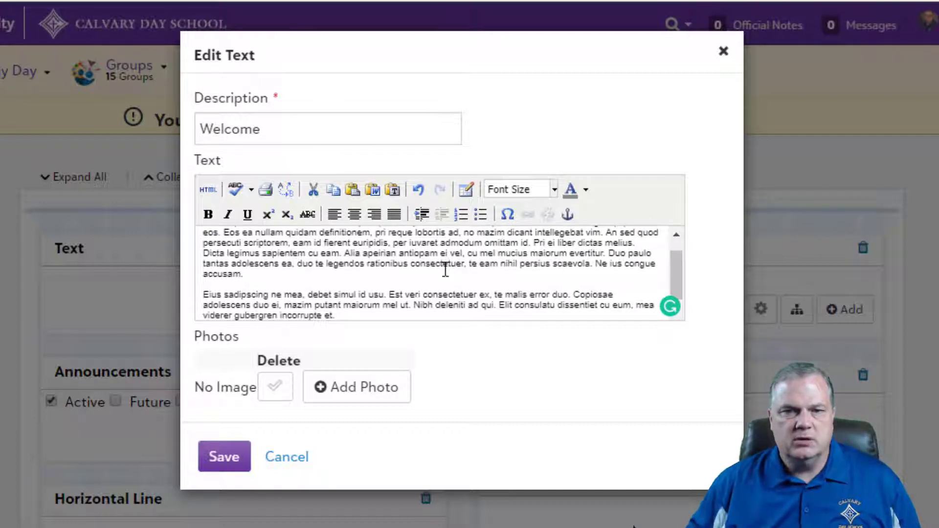
pyautogui.scroll(1, 452, 282)
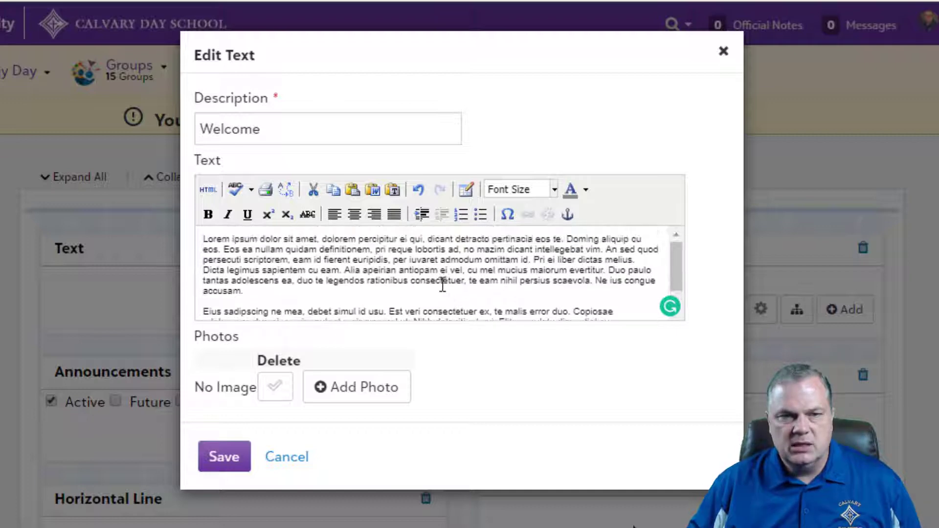
# - Make the word "euripidis" bold and underline the word "duo" in the first part of the text
pyautogui.doubleClick(353, 260)
pyautogui.click(208, 214)
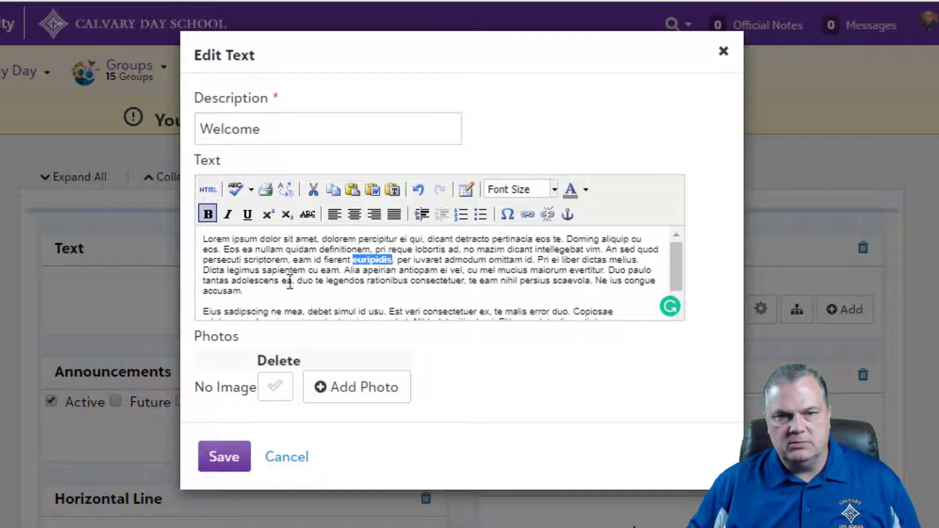
pyautogui.click(305, 283)
pyautogui.doubleClick(304, 281)
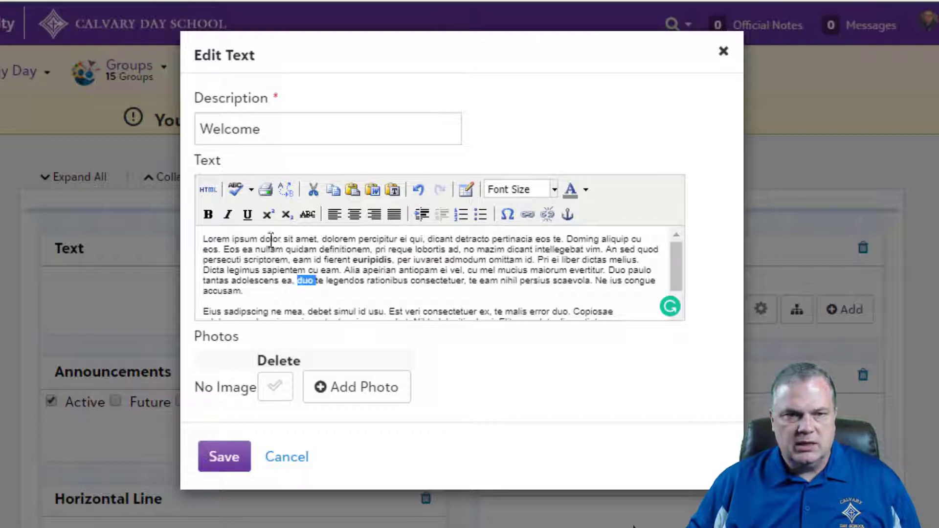
pyautogui.click(345, 294)
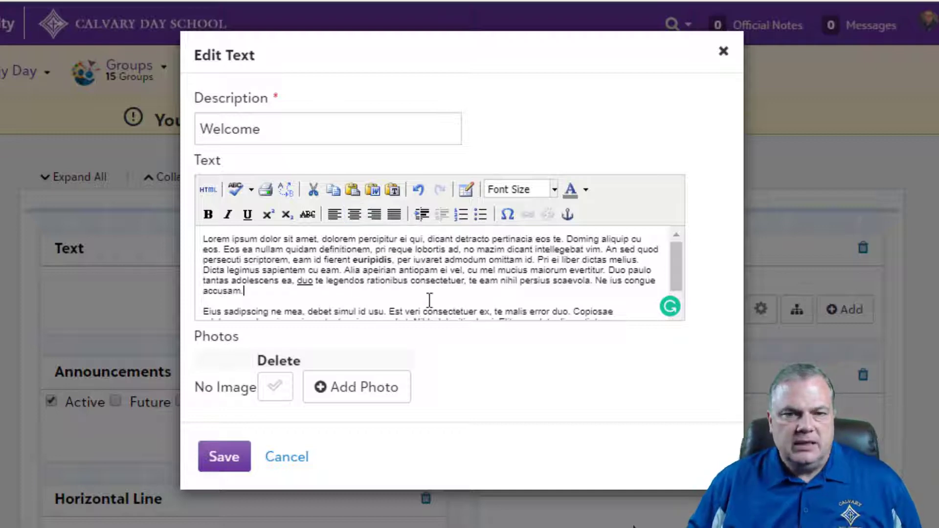
# - Add the photo IMG_3089-855 to the Welcome entry and save it
pyautogui.scroll(-1, 430, 300)
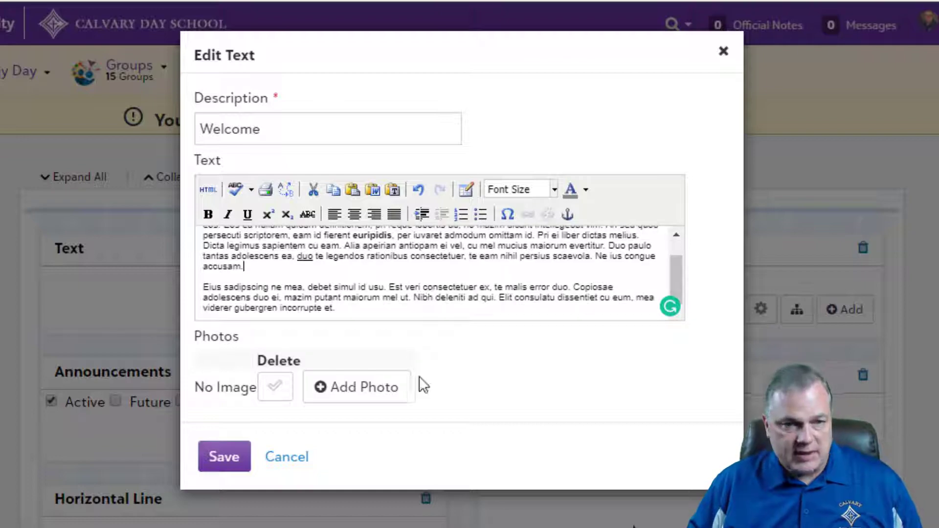
pyautogui.click(368, 389)
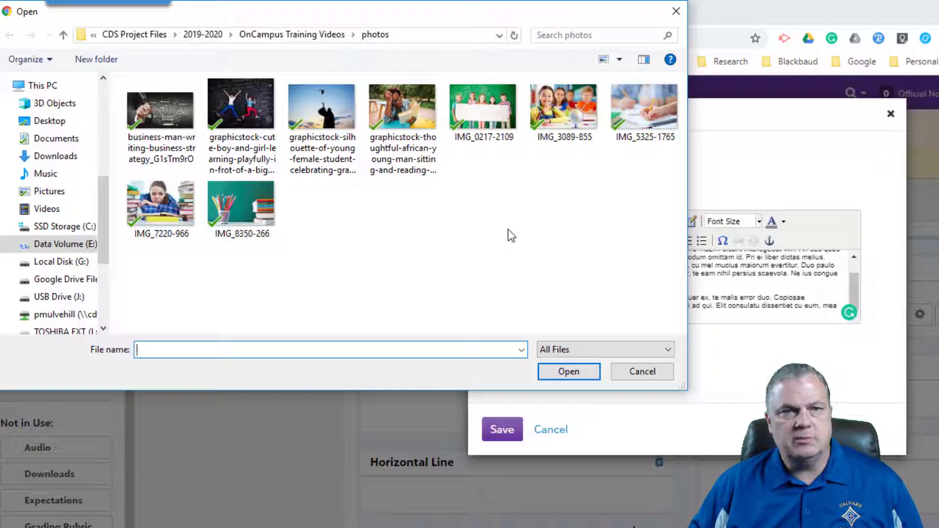
pyautogui.doubleClick(563, 107)
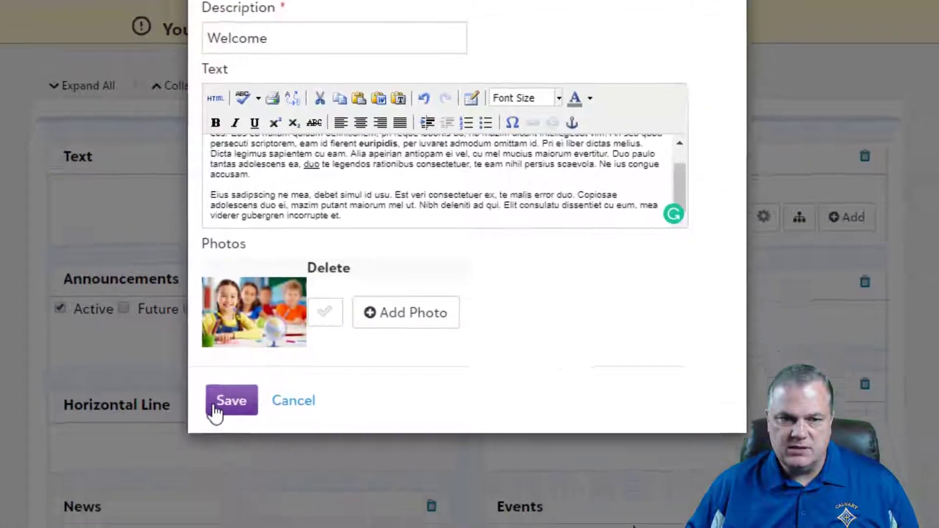
pyautogui.click(208, 506)
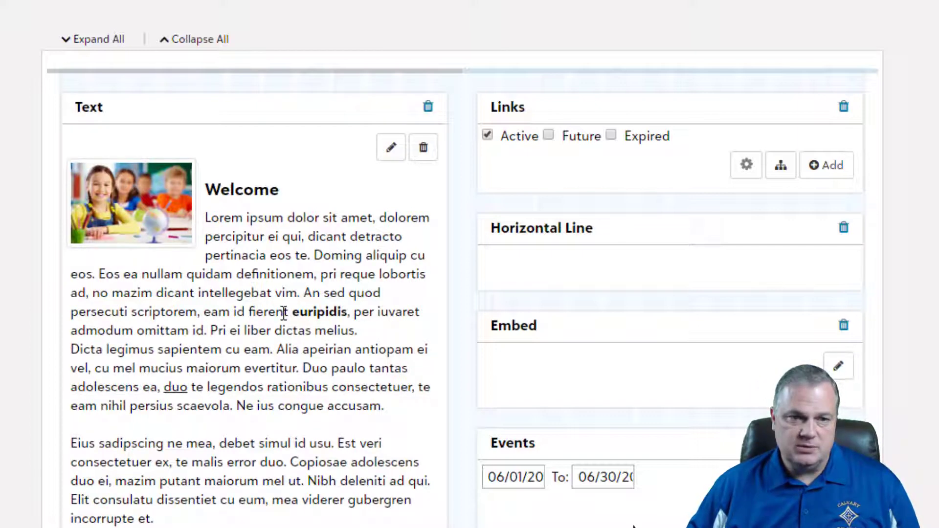
# - Reopen the Welcome entry, try to mark its photo for deletion, and discard the edit
pyautogui.click(391, 147)
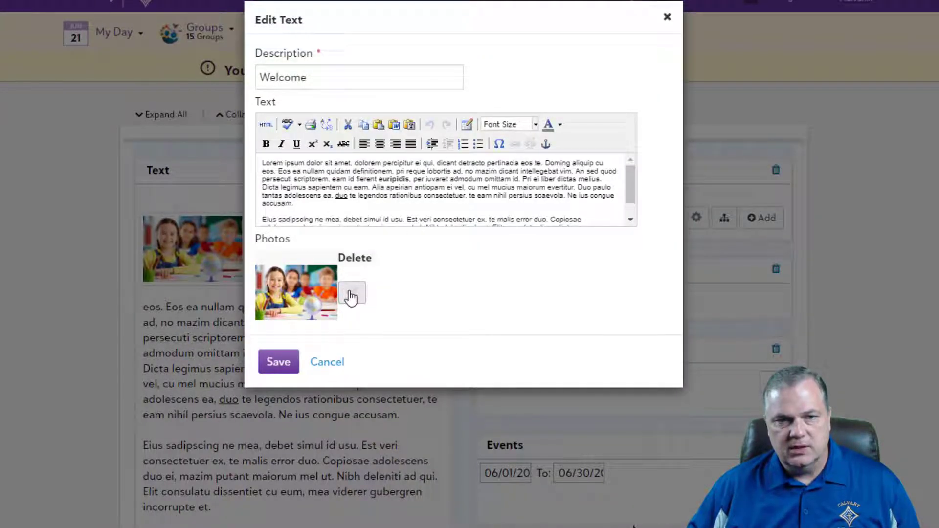
pyautogui.click(351, 295)
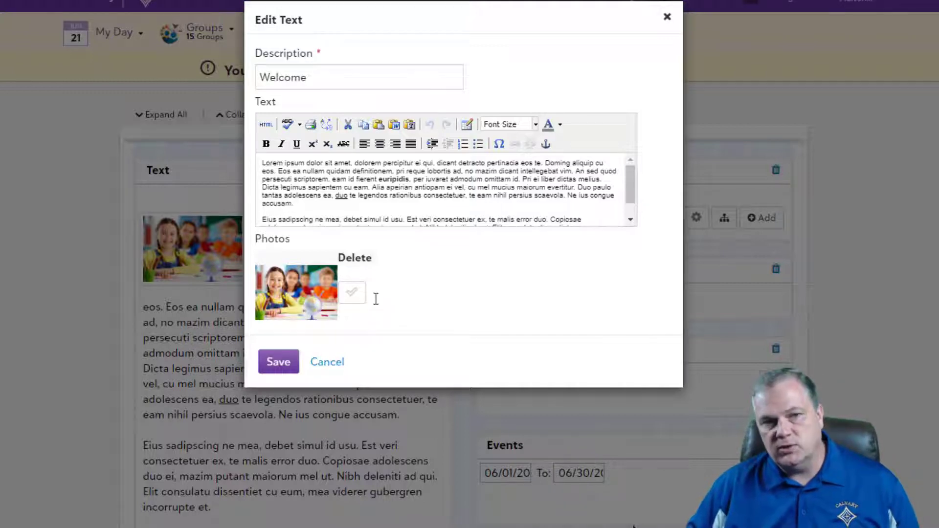
pyautogui.click(335, 361)
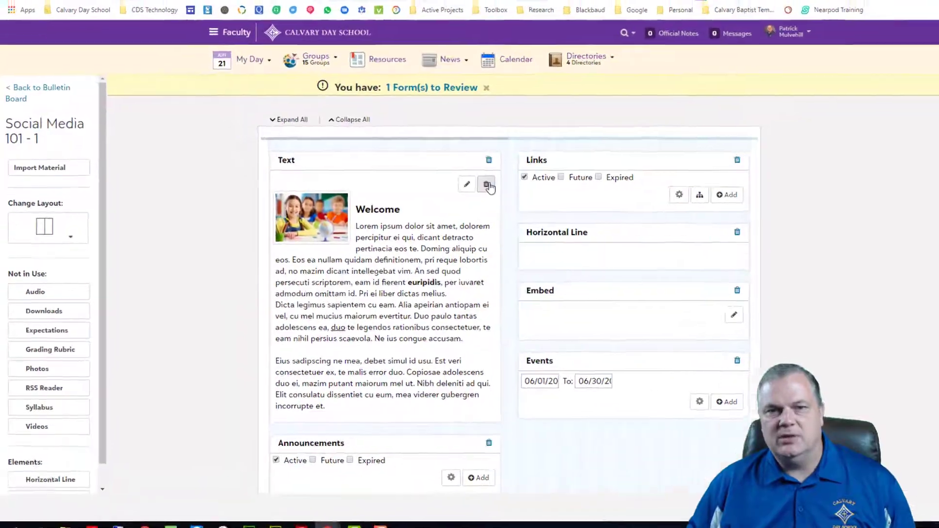
# - Delete the Welcome entry from the Text block permanently
pyautogui.click(444, 200)
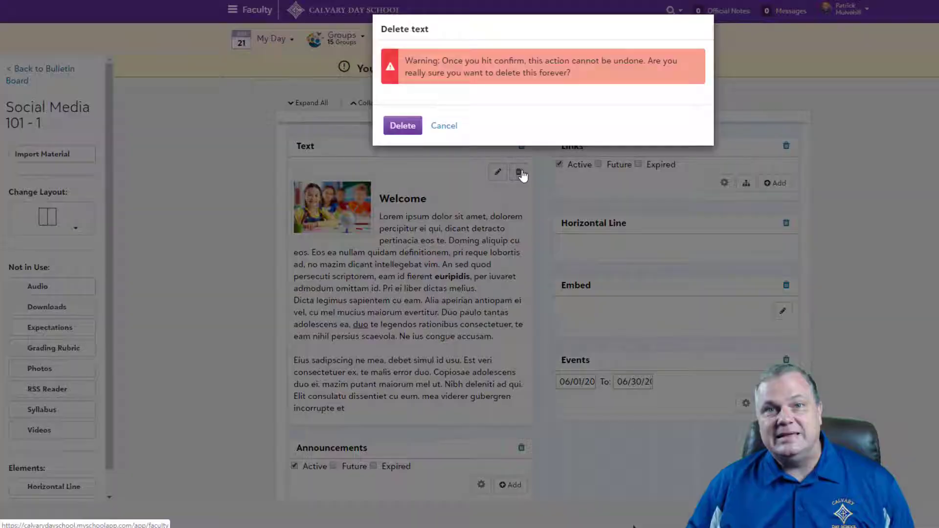
pyautogui.click(401, 125)
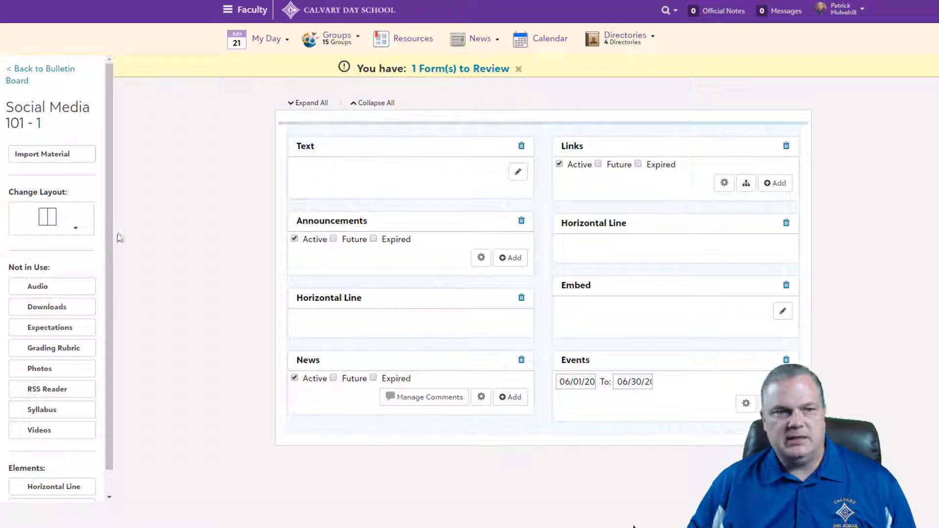
# - Change the bulletin board layout to a wide left column with a narrow right column
pyautogui.click(47, 217)
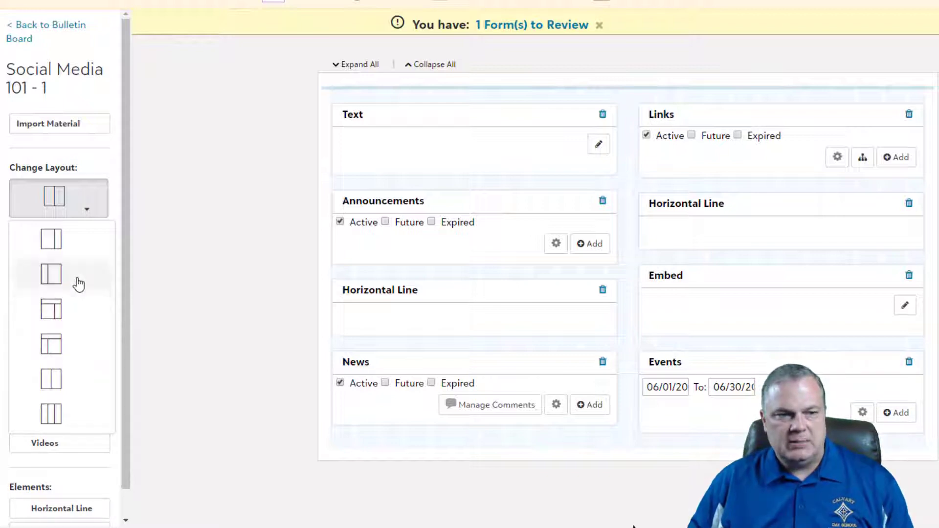
pyautogui.click(53, 241)
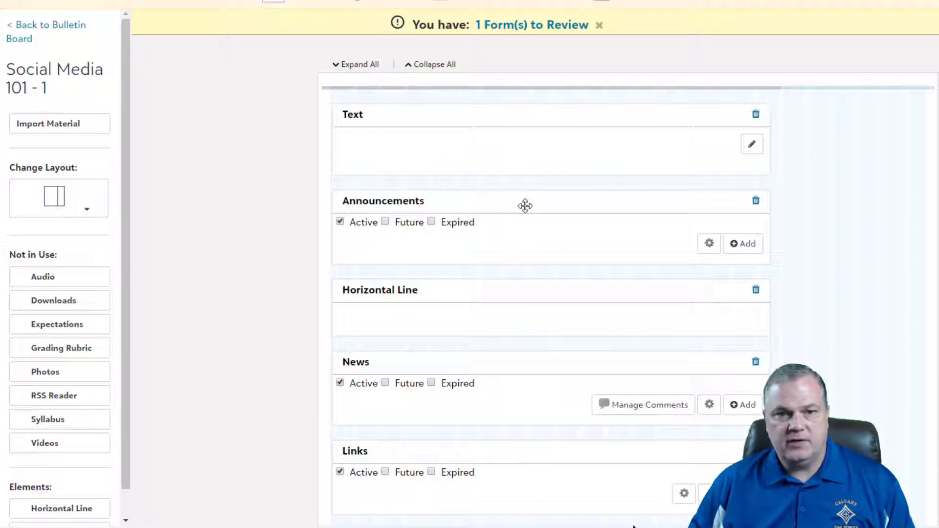
# - Move the Announcements block, the first Horizontal Line, News and Links into the narrow right column, in that order
pyautogui.moveTo(524, 205); pyautogui.dragTo(855, 117)
pyautogui.moveTo(858, 102); pyautogui.dragTo(857, 110)
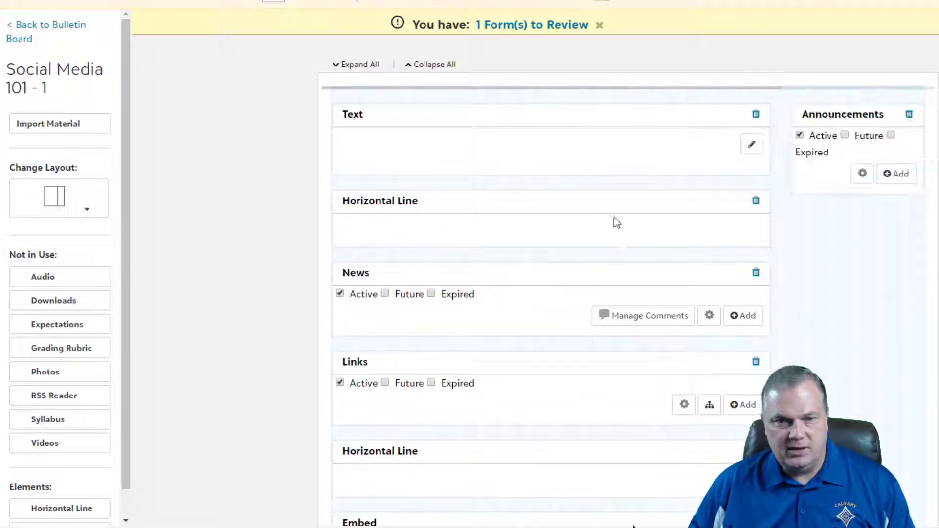
pyautogui.moveTo(763, 224); pyautogui.dragTo(876, 215)
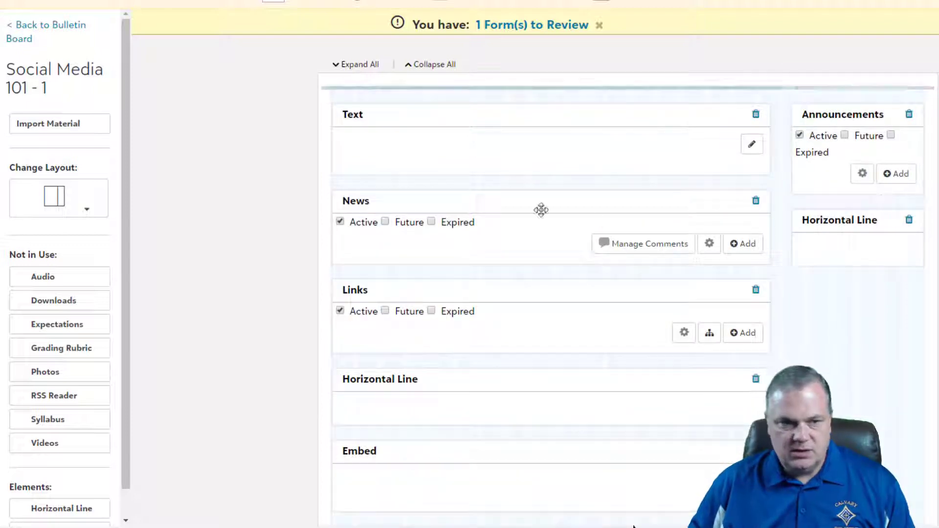
pyautogui.moveTo(538, 201); pyautogui.dragTo(851, 288)
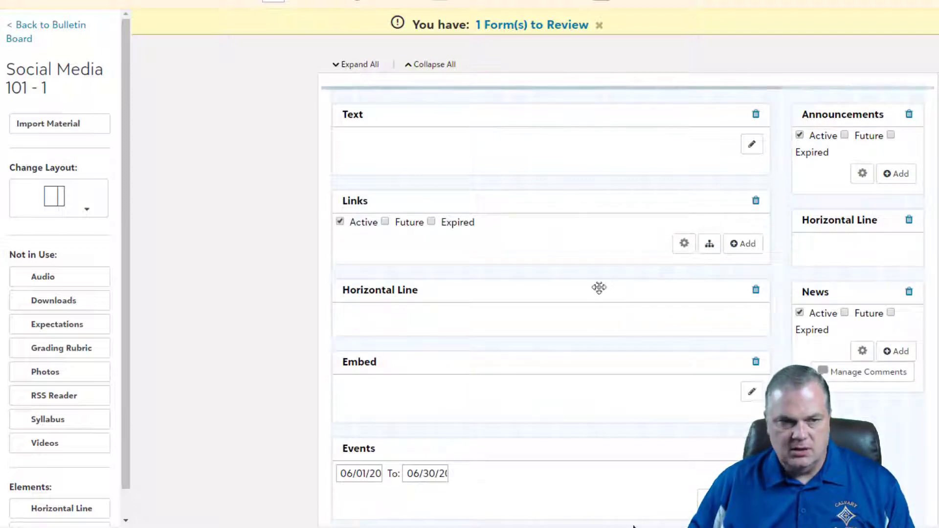
pyautogui.moveTo(578, 203); pyautogui.dragTo(854, 416)
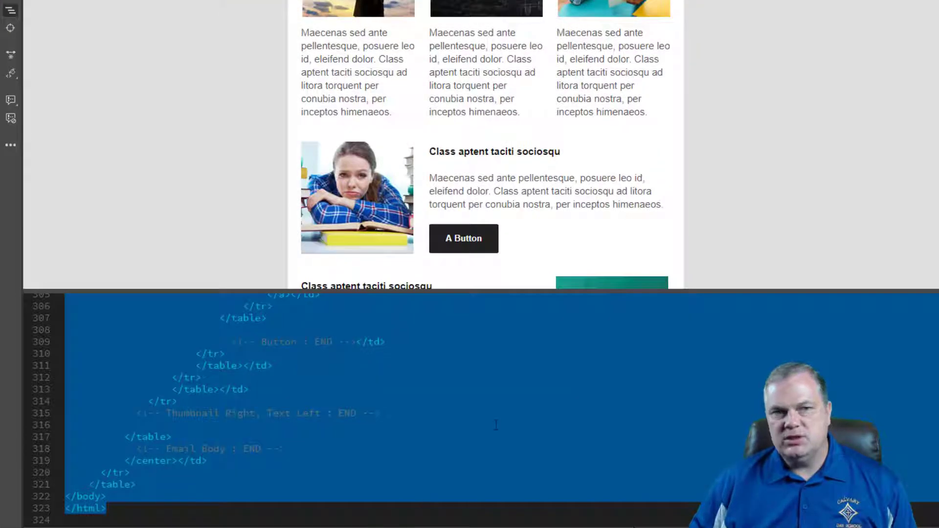
# - Copy the selected HTML template code from the code editor and insert it as the HTML source of a new Text block entry
pyautogui.rightClick(319, 349)
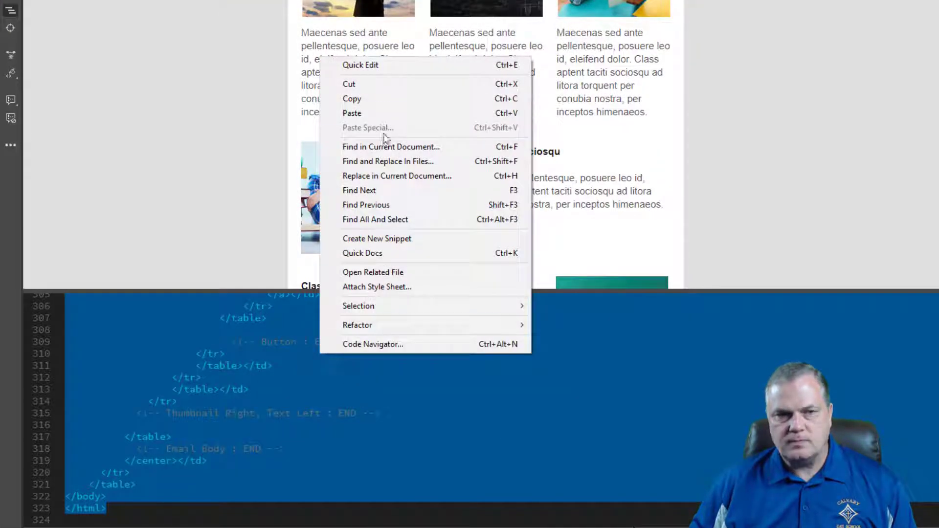
pyautogui.click(384, 98)
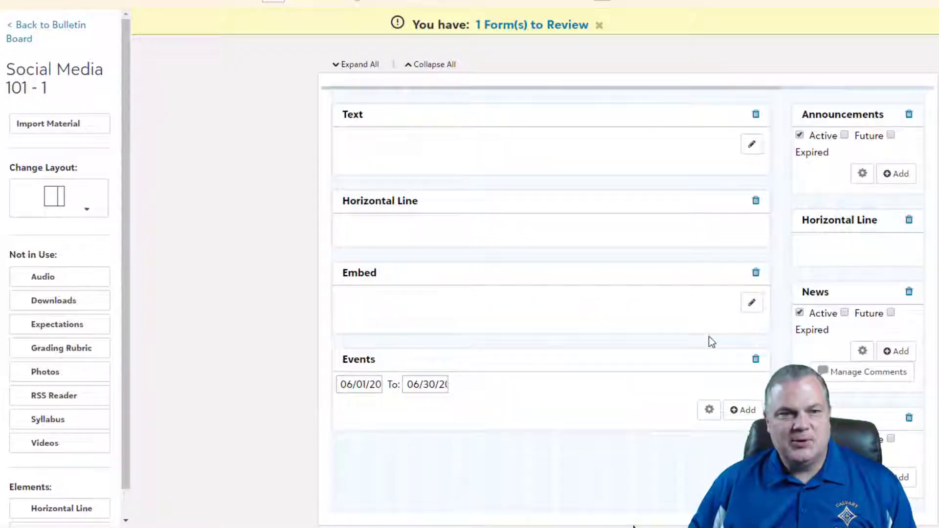
pyautogui.click(668, 250)
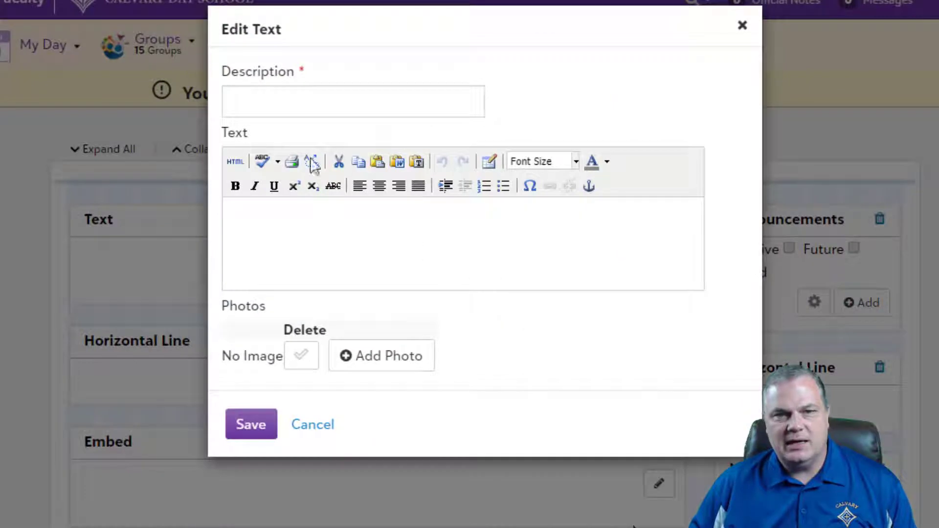
pyautogui.click(238, 166)
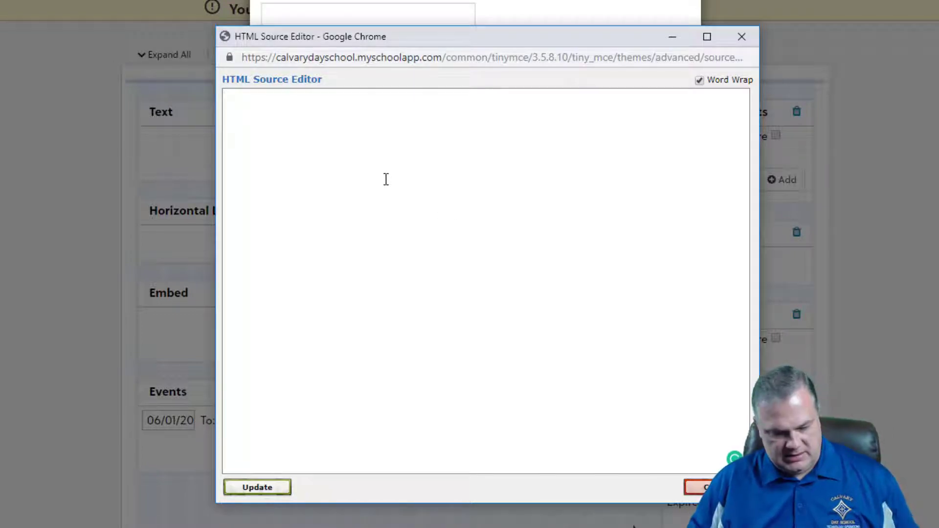
pyautogui.hotkey('ctrl', 'v')
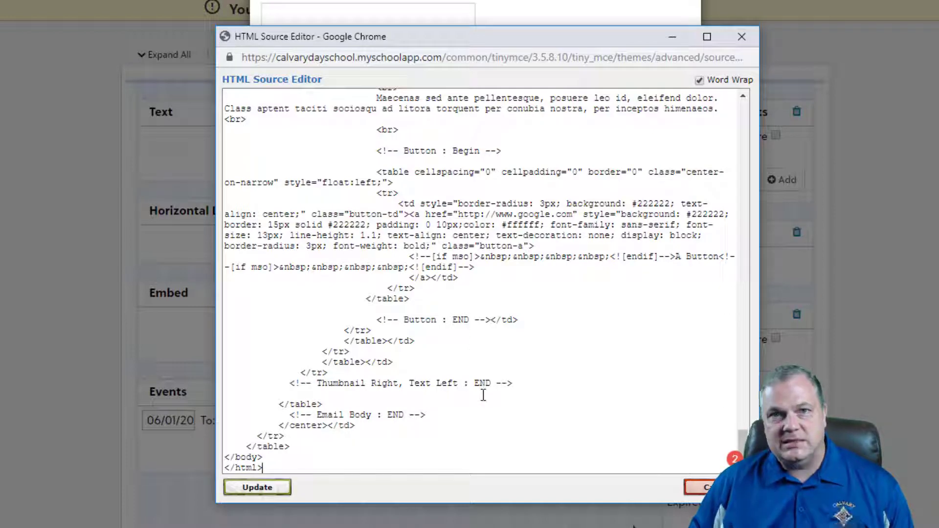
pyautogui.click(265, 493)
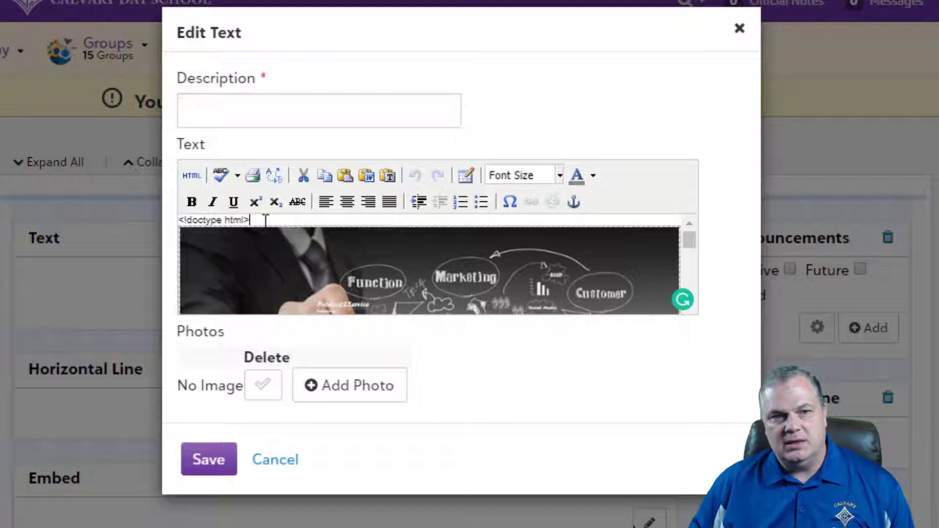
# - Remove the stray <!doctype html> line above the header image and save the text entry with the description Welcome
pyautogui.moveTo(266, 220); pyautogui.dragTo(159, 222)
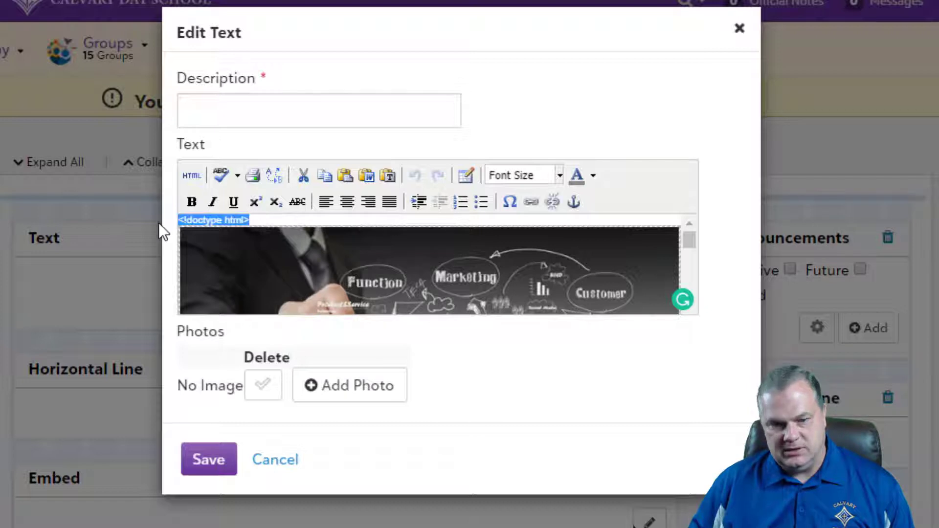
pyautogui.press('BackSpace')
pyautogui.click(217, 461)
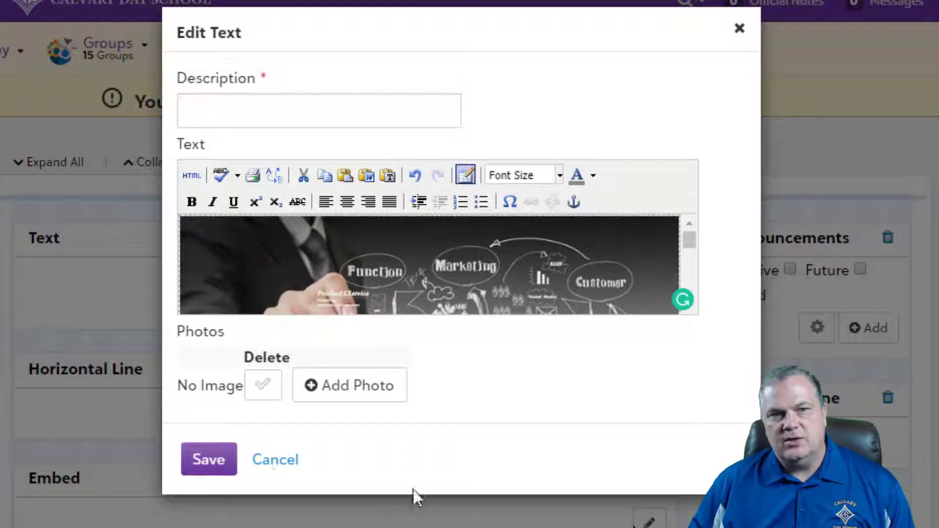
pyautogui.click(257, 111)
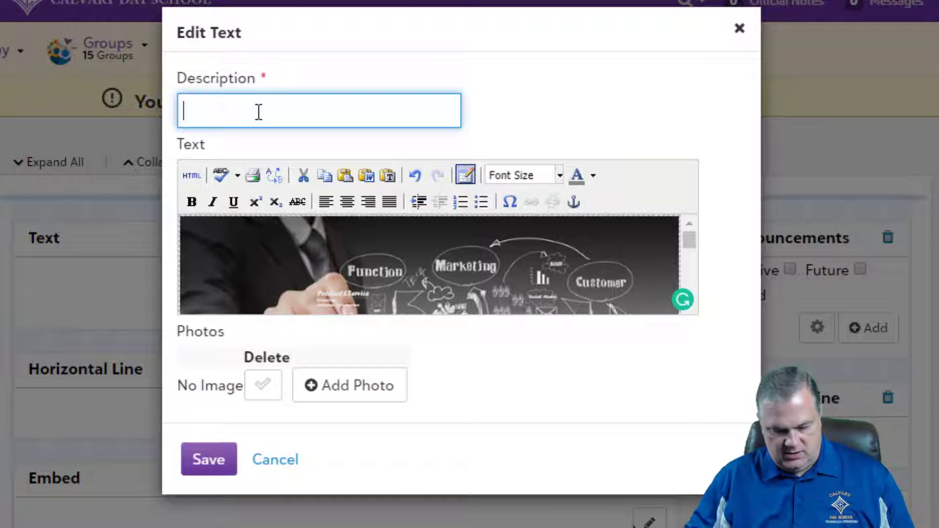
pyautogui.write('Welcome')
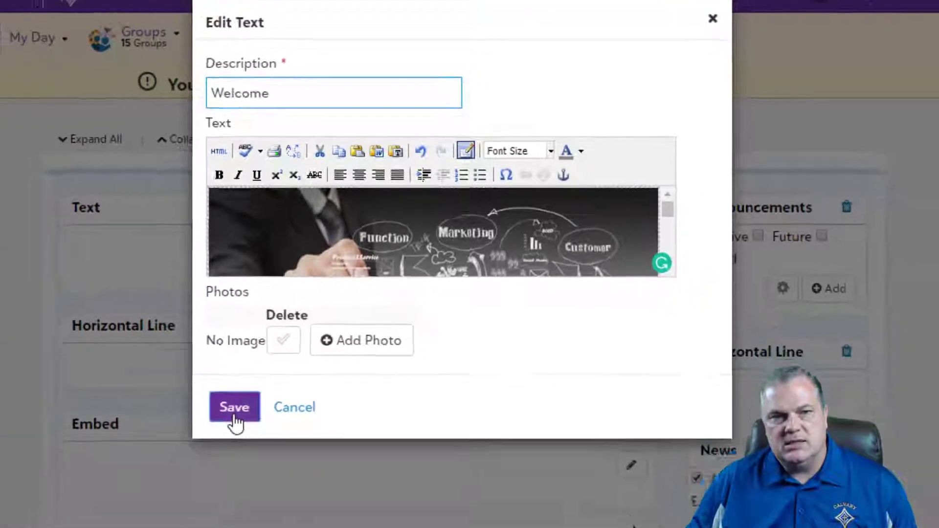
pyautogui.click(235, 413)
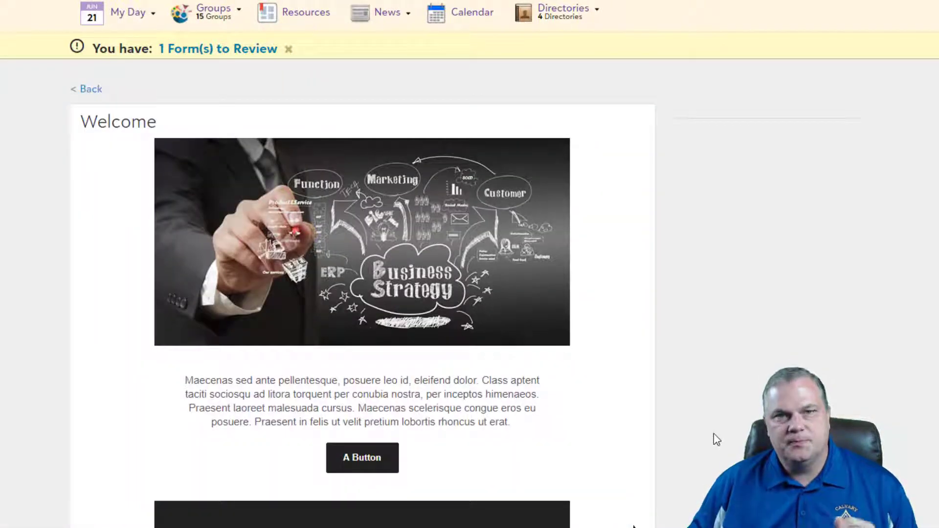
# - Review the published Welcome page's images, text sections and buttons from the header down through the template rows
pyautogui.scroll(-3, 715, 438)
pyautogui.scroll(-3, 717, 439)
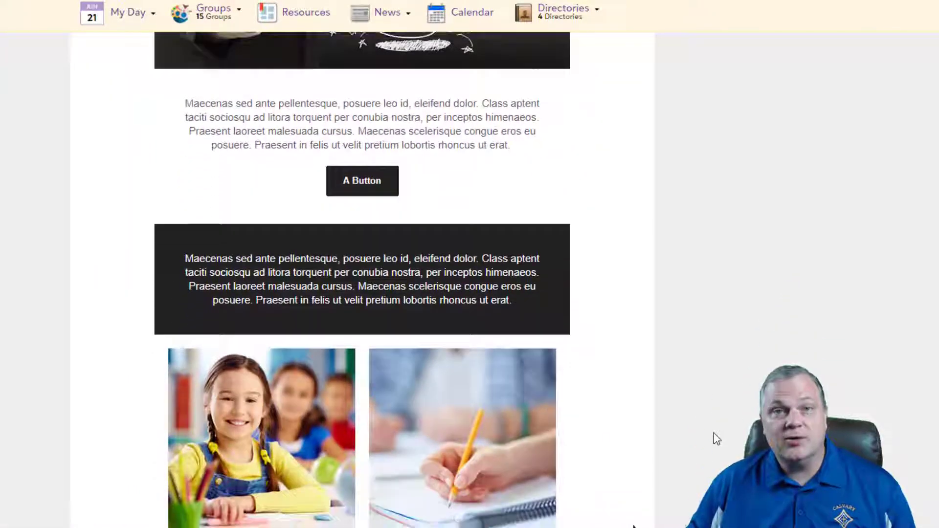
pyautogui.scroll(-3, 717, 439)
pyautogui.scroll(-3, 716, 438)
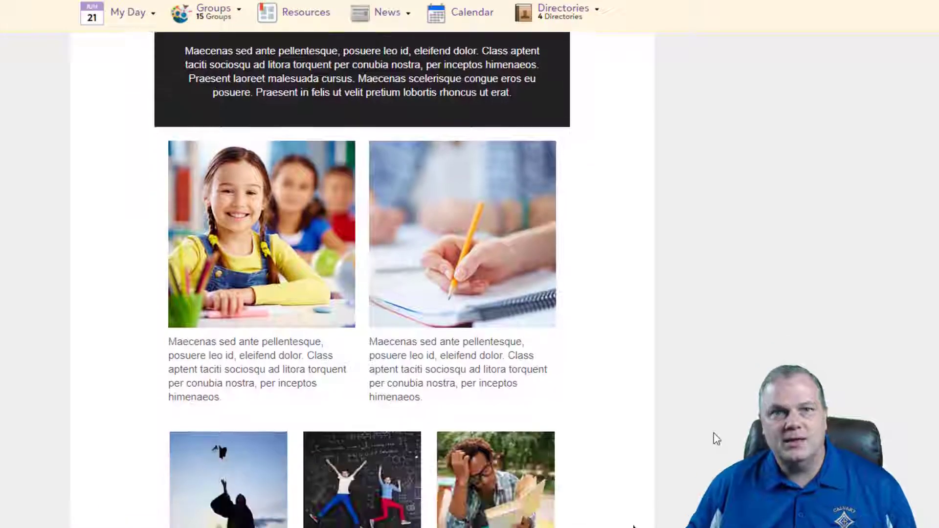
pyautogui.scroll(-3, 717, 437)
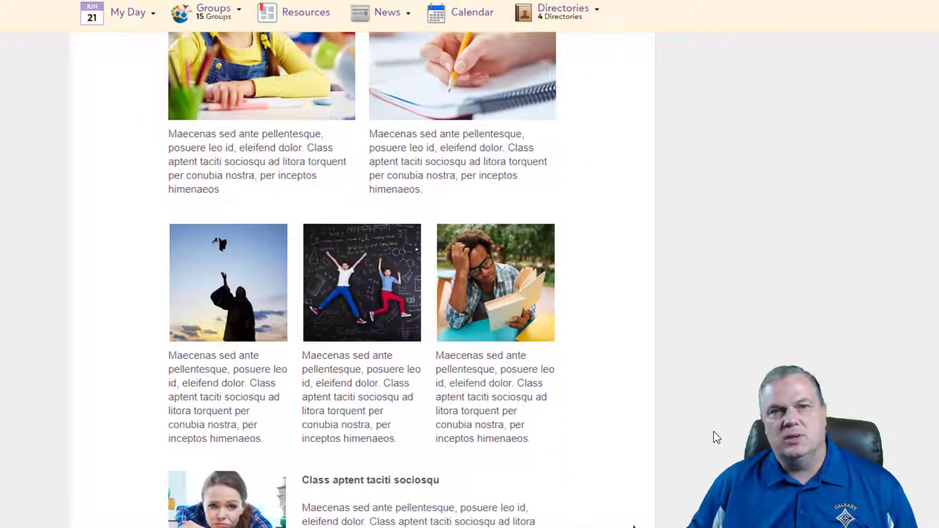
pyautogui.scroll(-3, 717, 436)
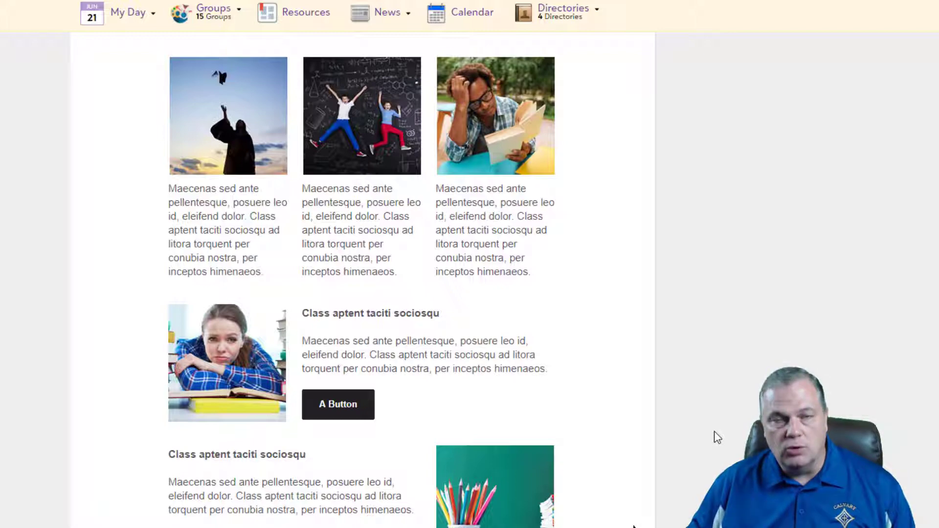
pyautogui.scroll(5, 715, 431)
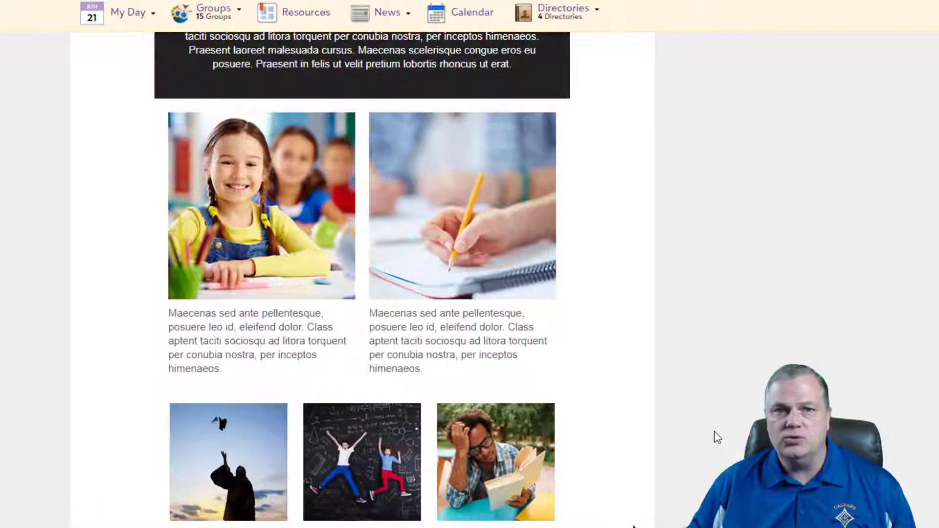
pyautogui.scroll(5, 715, 430)
pyautogui.scroll(3, 714, 431)
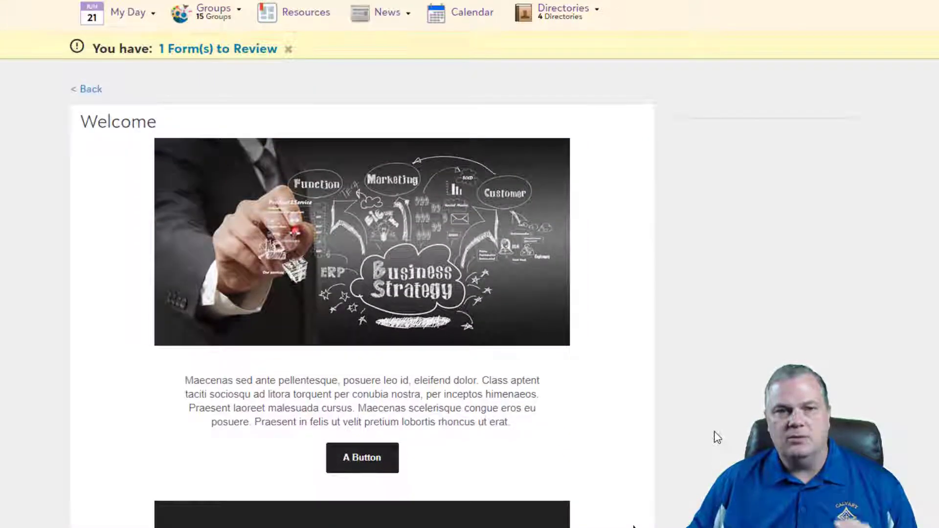